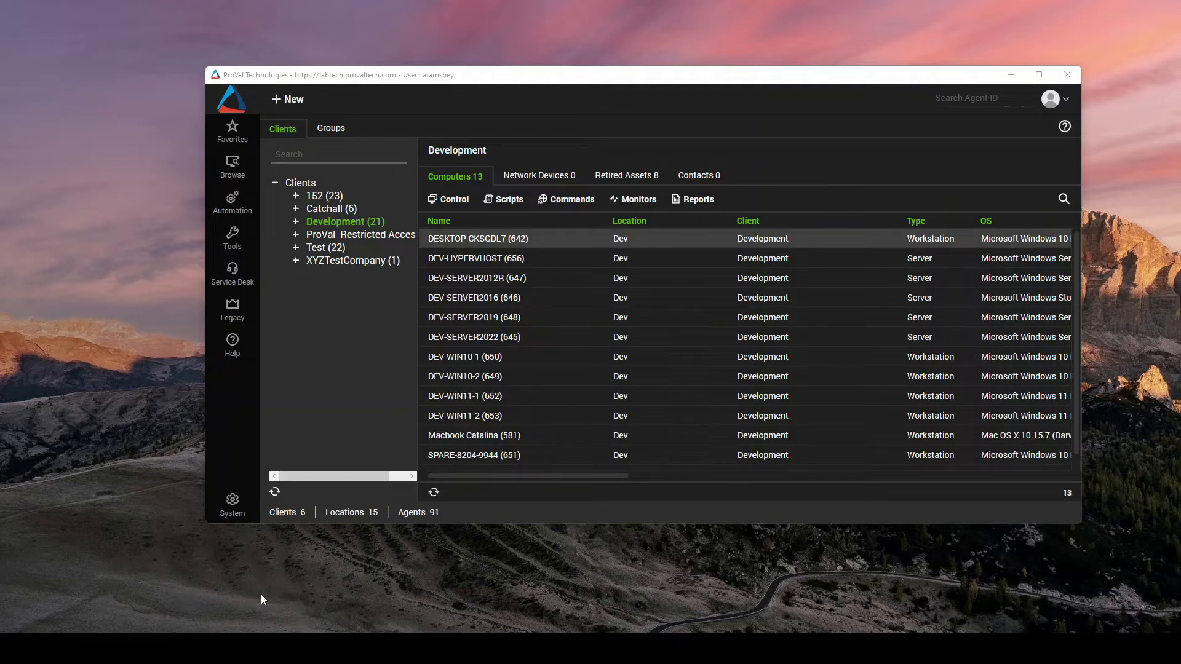
Open the computer-type software deployment service from the Managed Service Catalog for editing.
left_click(232, 504)
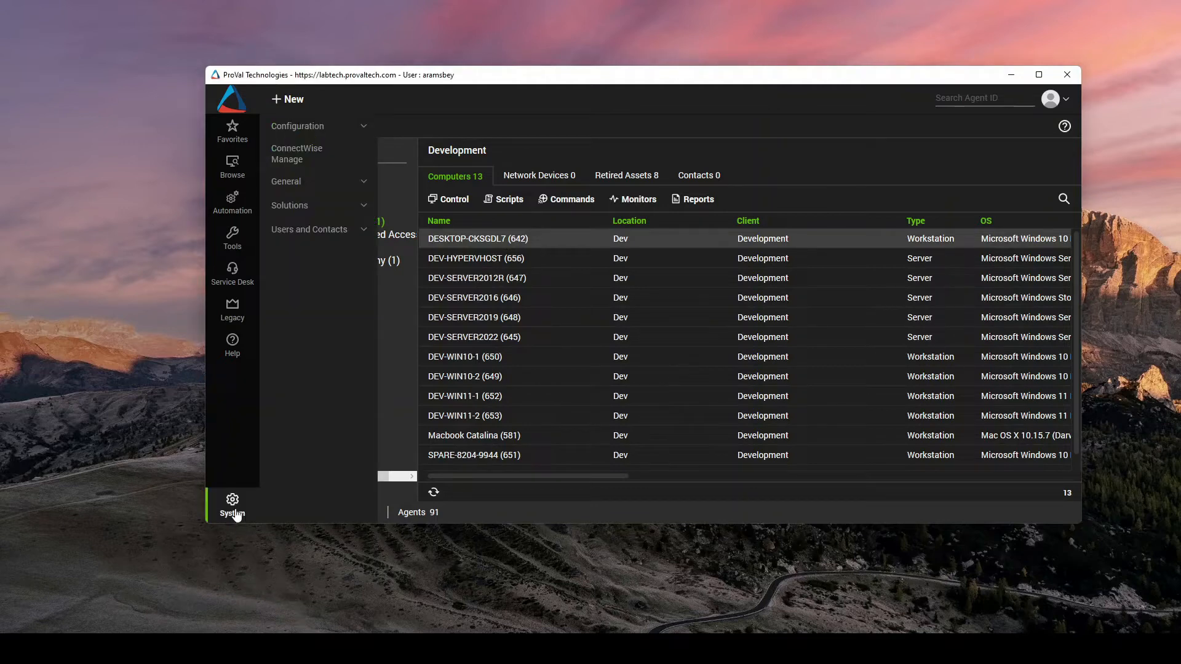
left_click(351, 183)
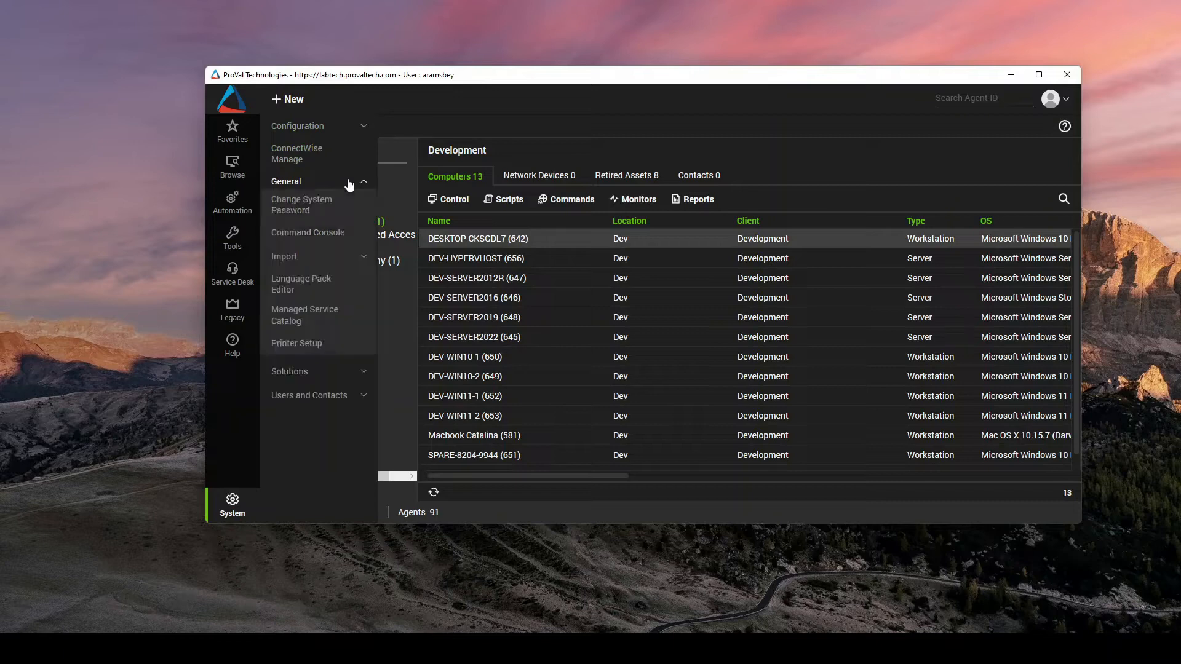
left_click(301, 319)
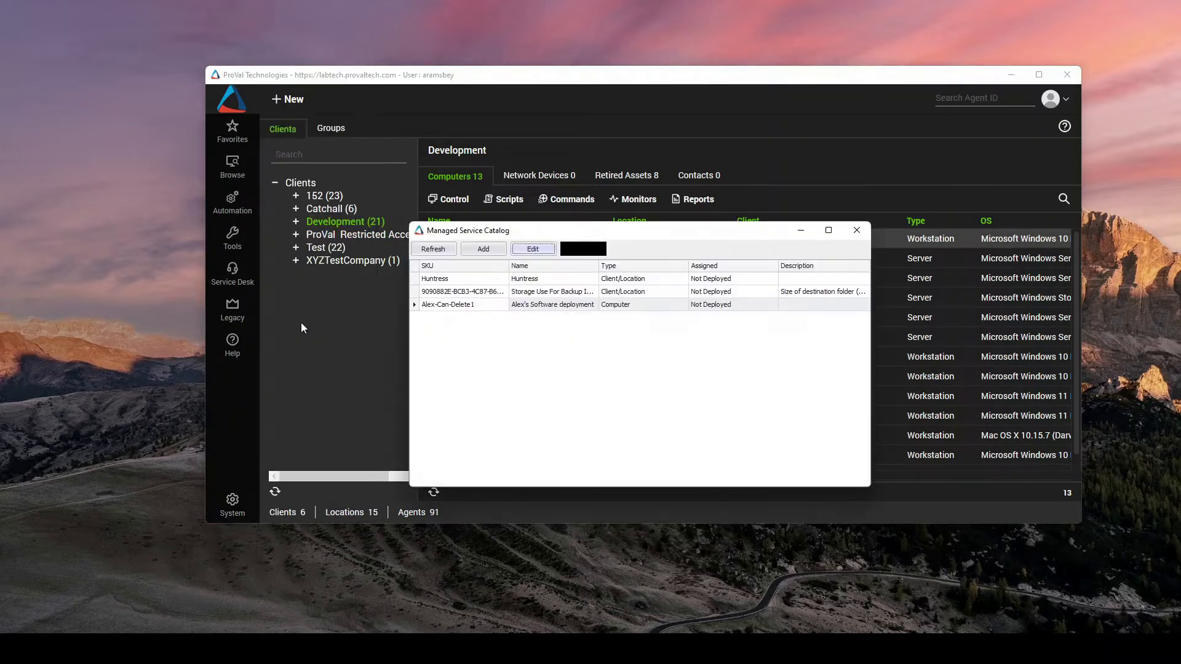
left_click_drag(588, 226, 588, 209)
left_click(449, 288)
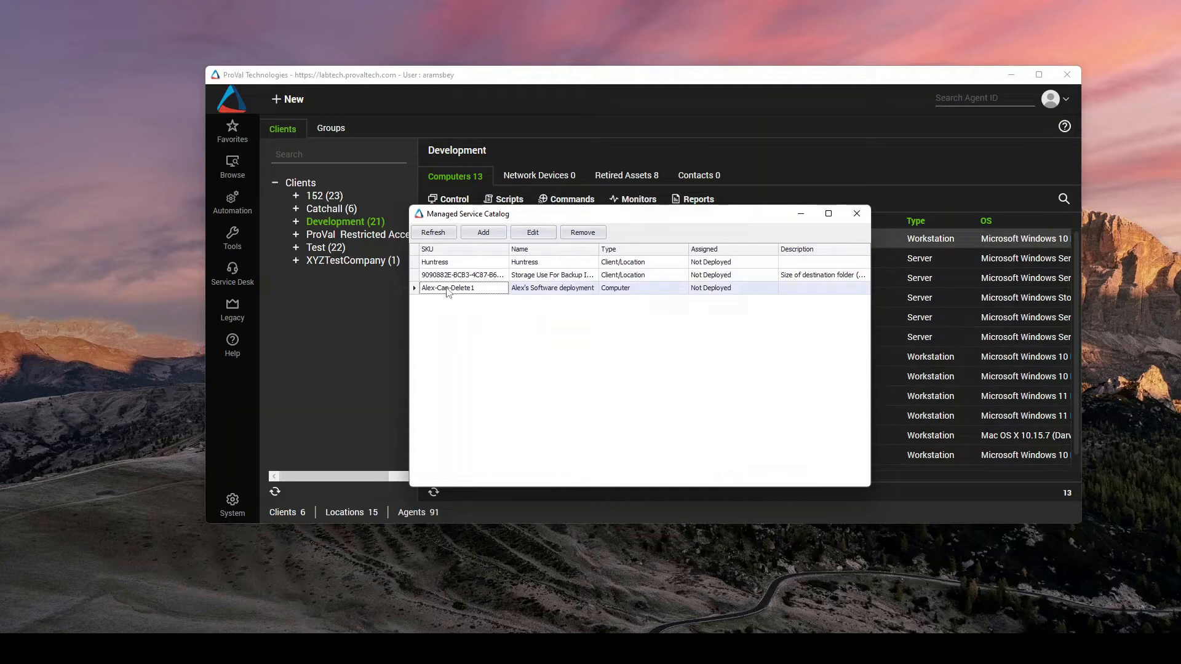
left_click(551, 235)
left_click_drag(279, 141, 464, 175)
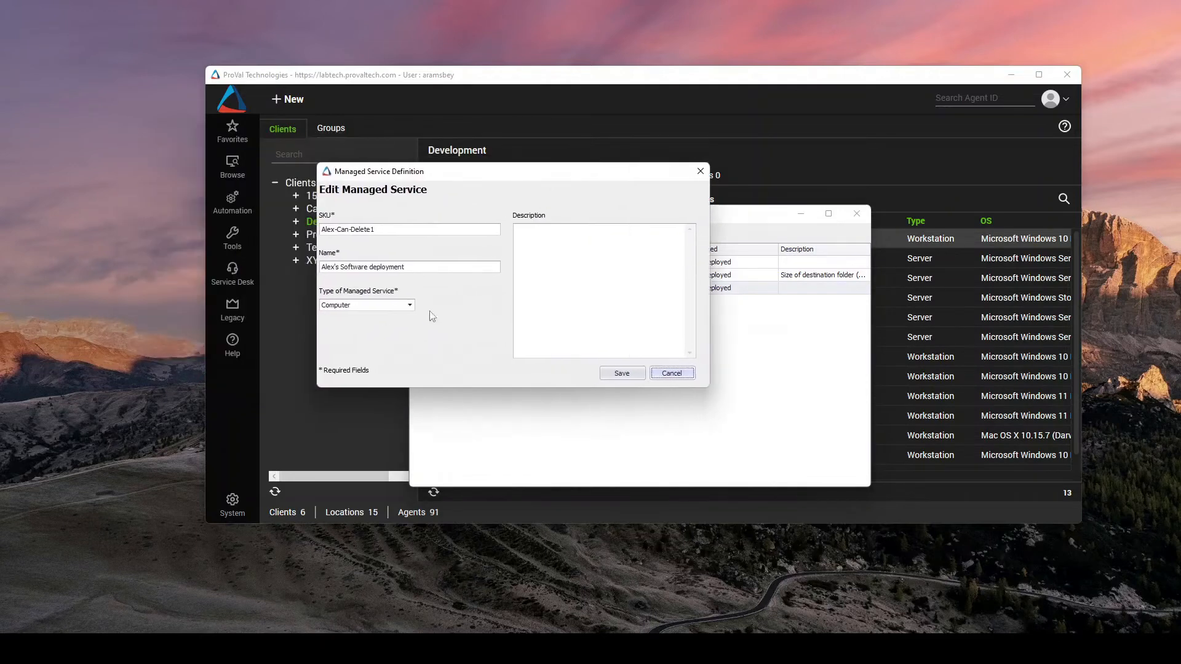
Set the software deployment service's type to Computer, save the definition and close the catalog.
left_click_drag(376, 229, 321, 230)
left_click(381, 229)
left_click_drag(408, 269, 315, 280)
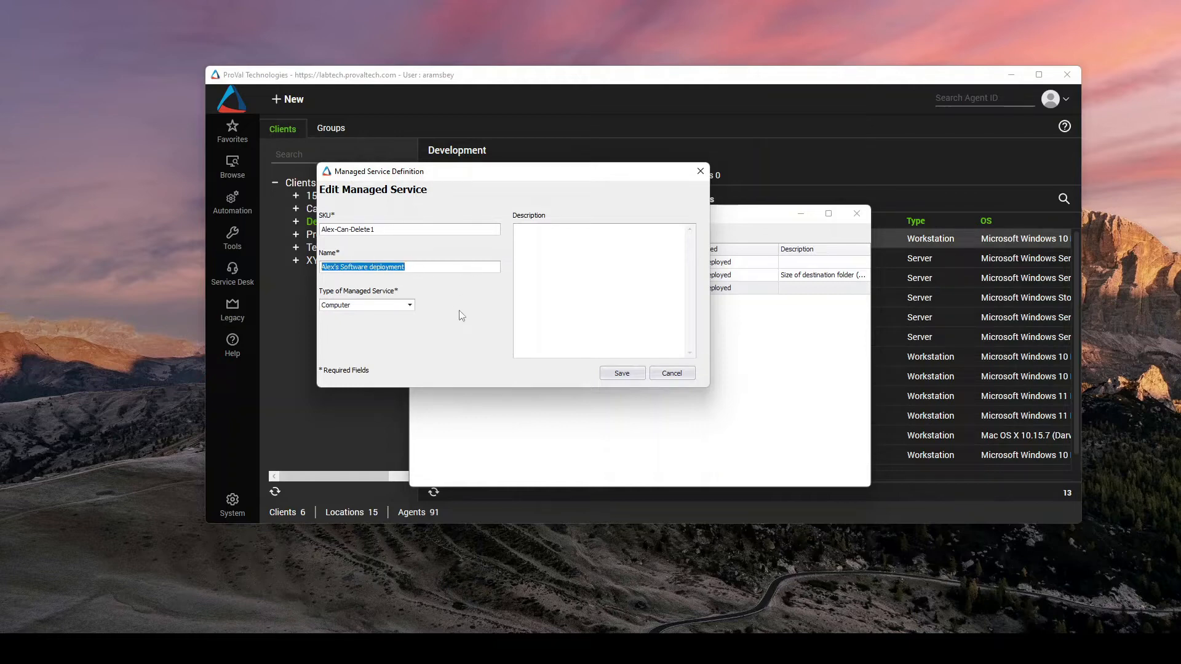
left_click(409, 305)
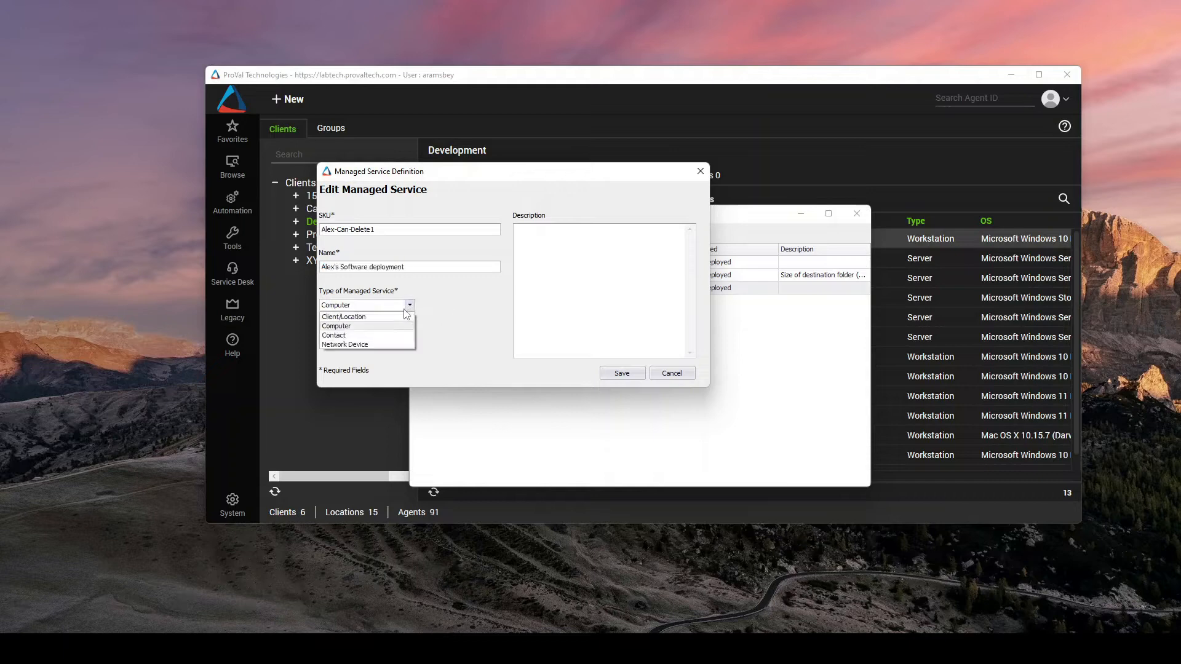
left_click(346, 330)
left_click(684, 275)
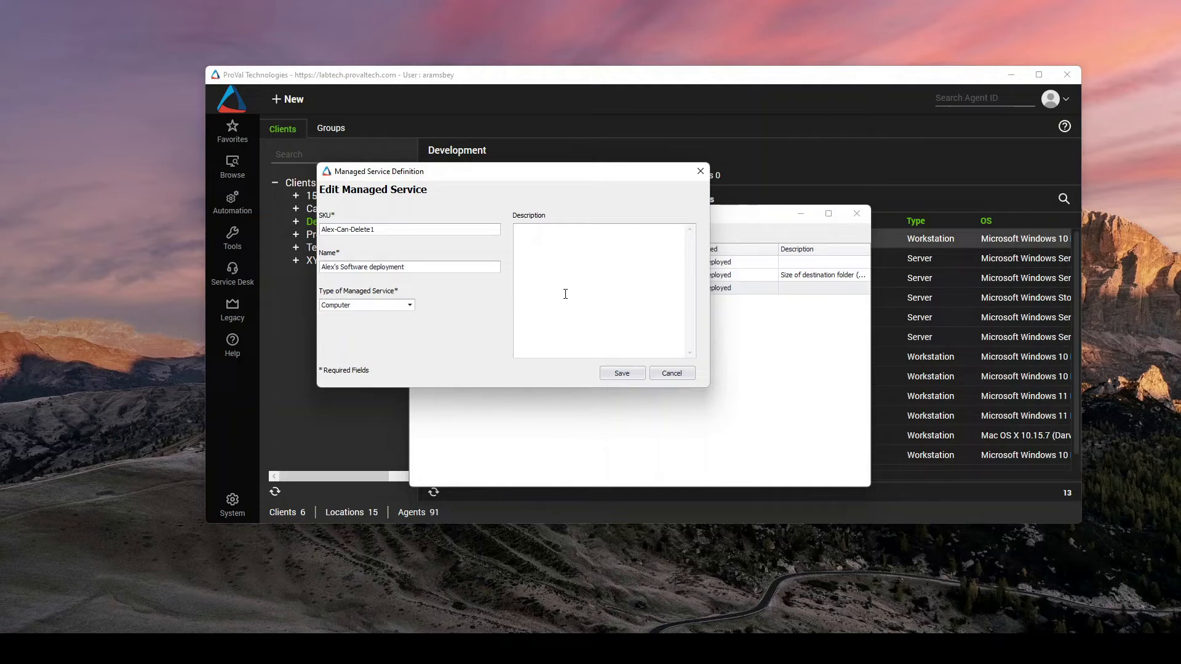
left_click(618, 372)
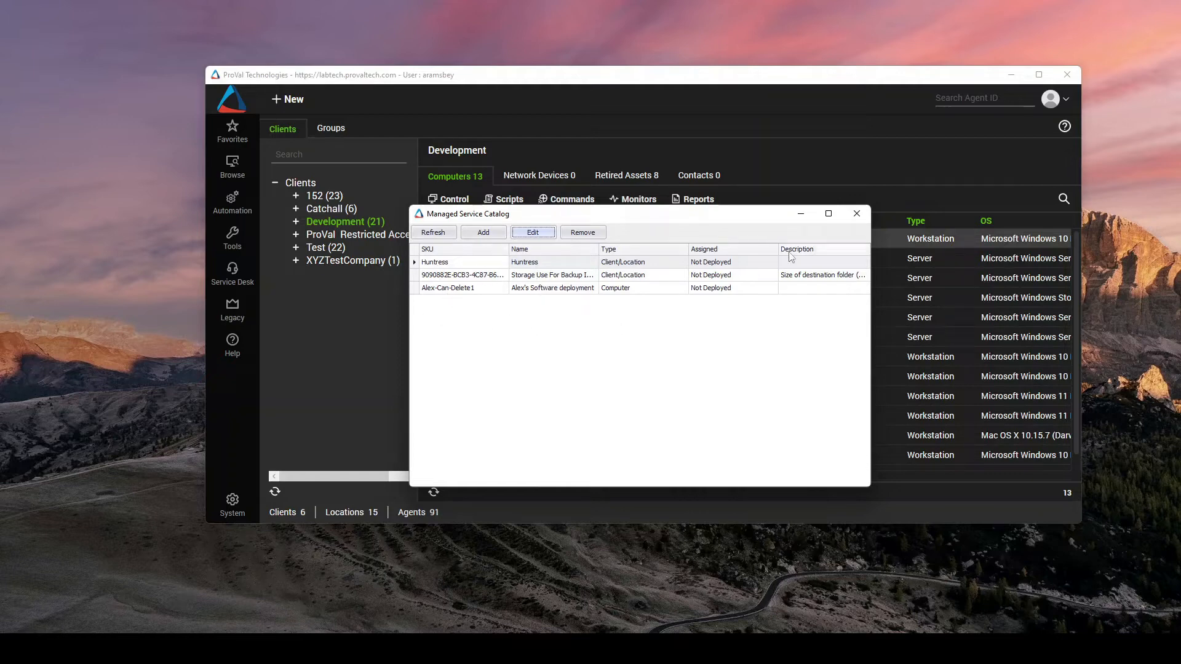
left_click(858, 219)
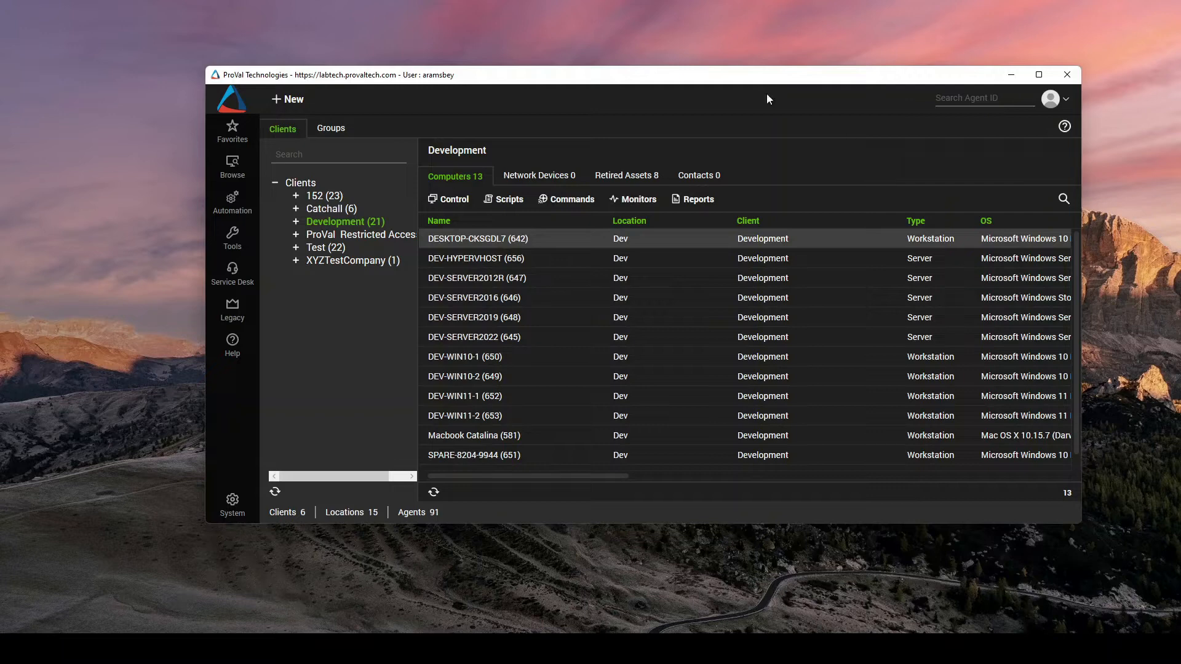
Open the agreement mapping of the ConnectWise Manage plugin and select the Development client.
left_click(232, 502)
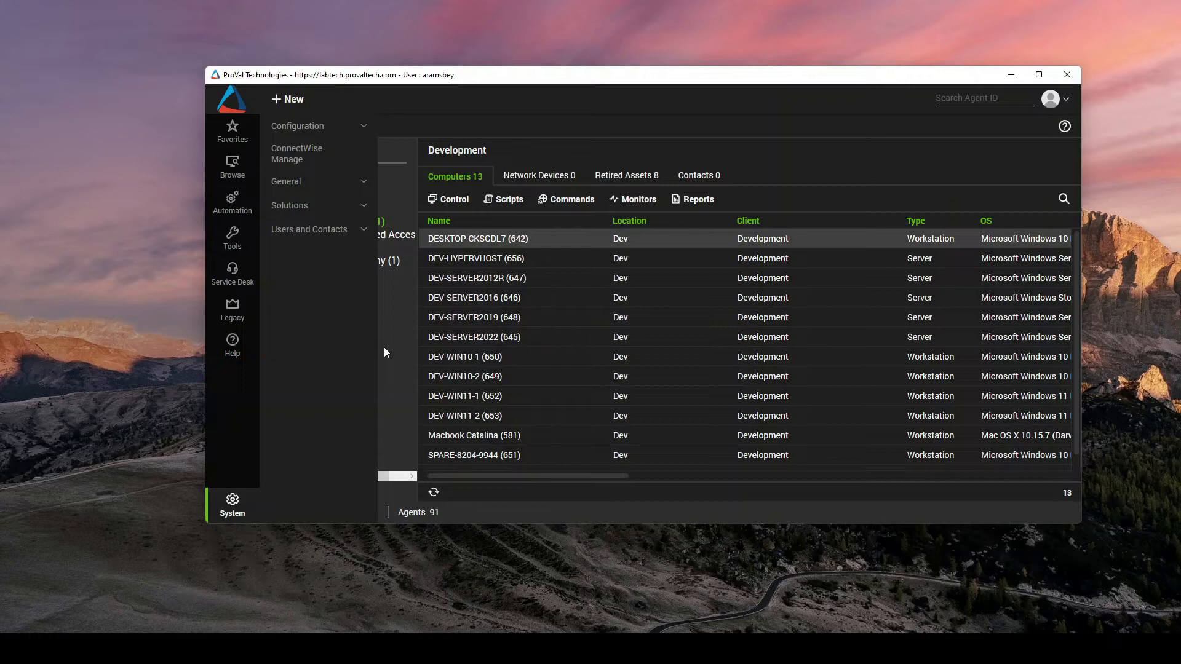
left_click(293, 161)
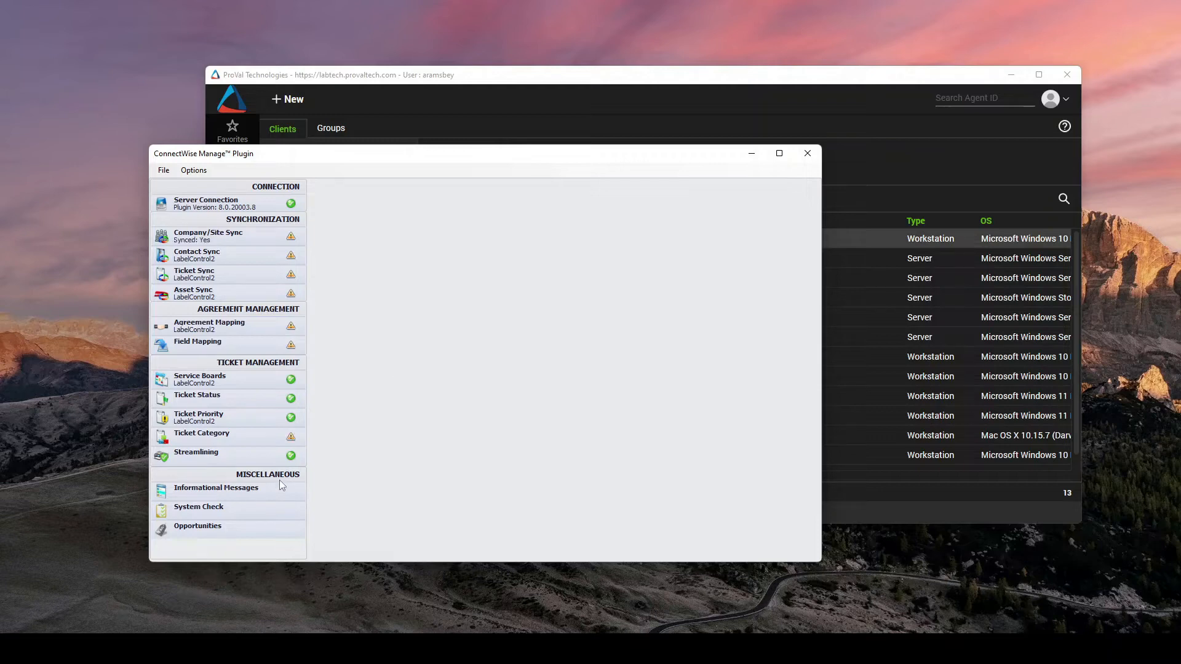
left_click(249, 332)
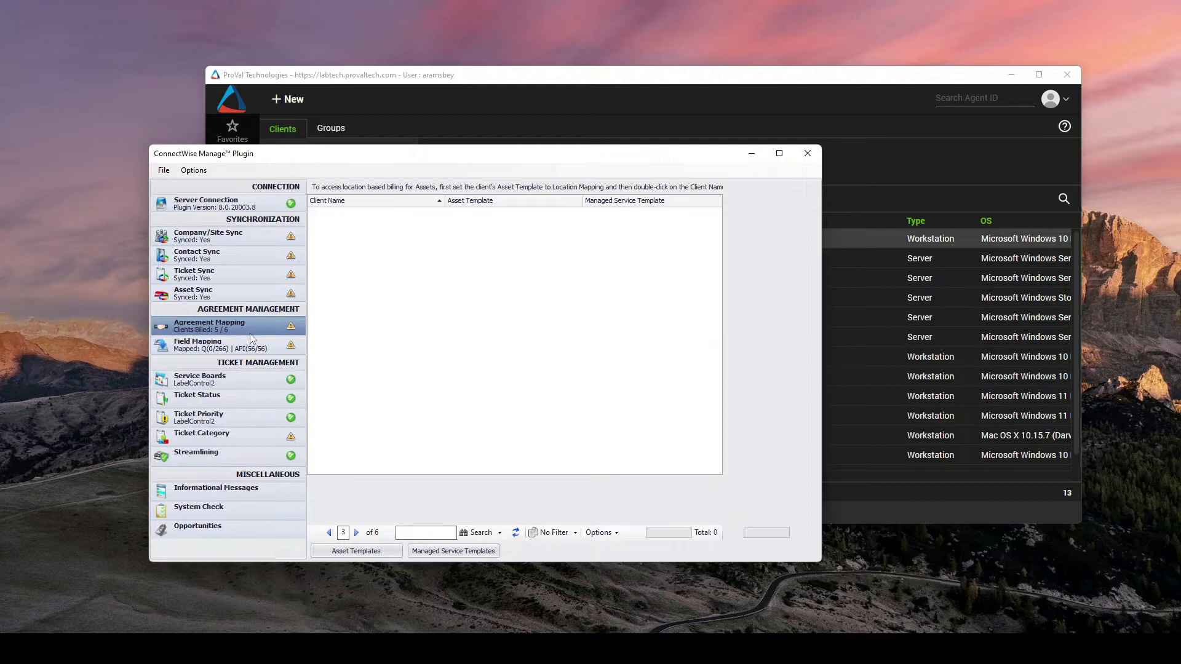
left_click(367, 240)
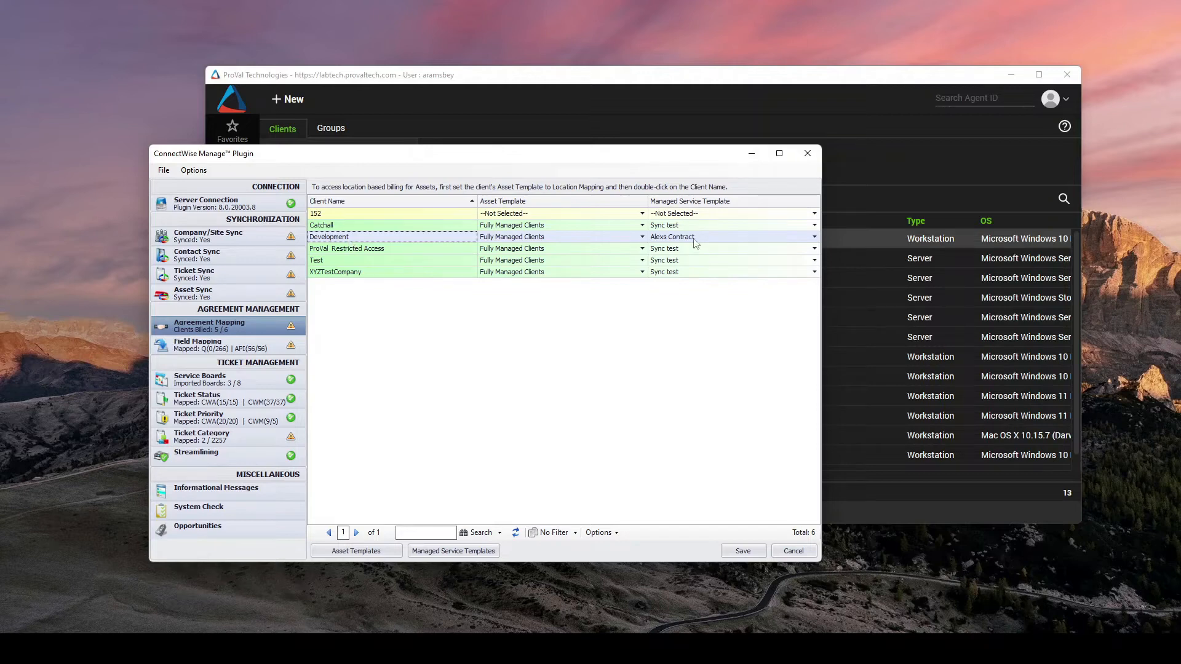
Open the contract template from the Managed Service Templates for editing.
left_click(468, 553)
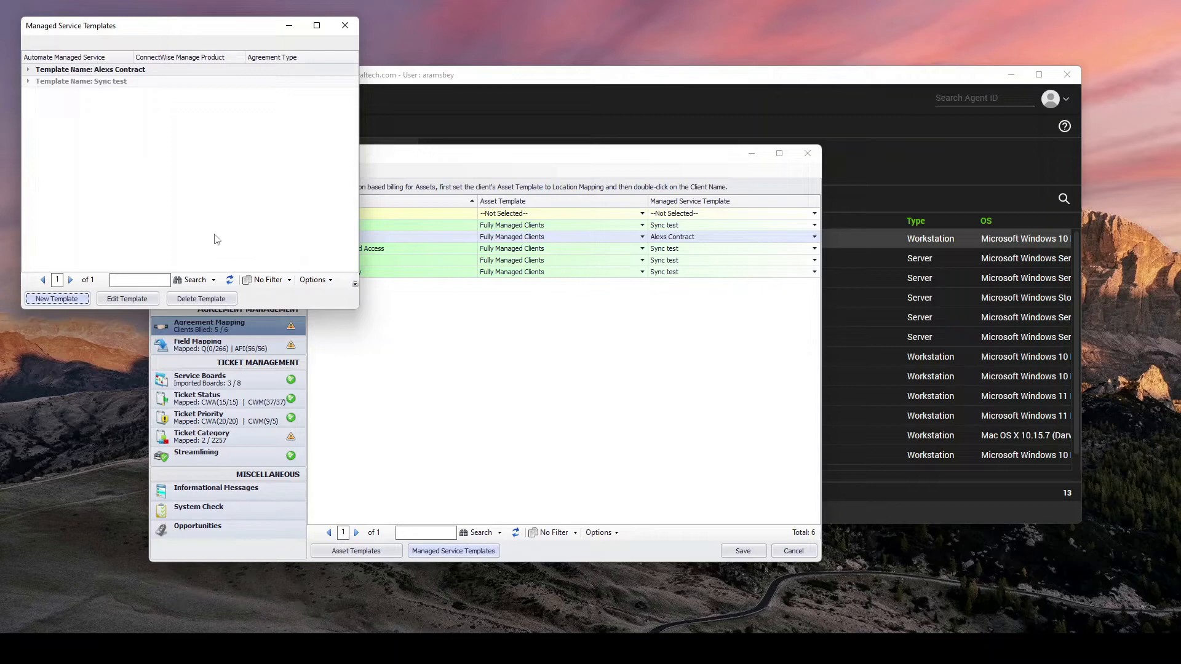
left_click(97, 69)
left_click(132, 304)
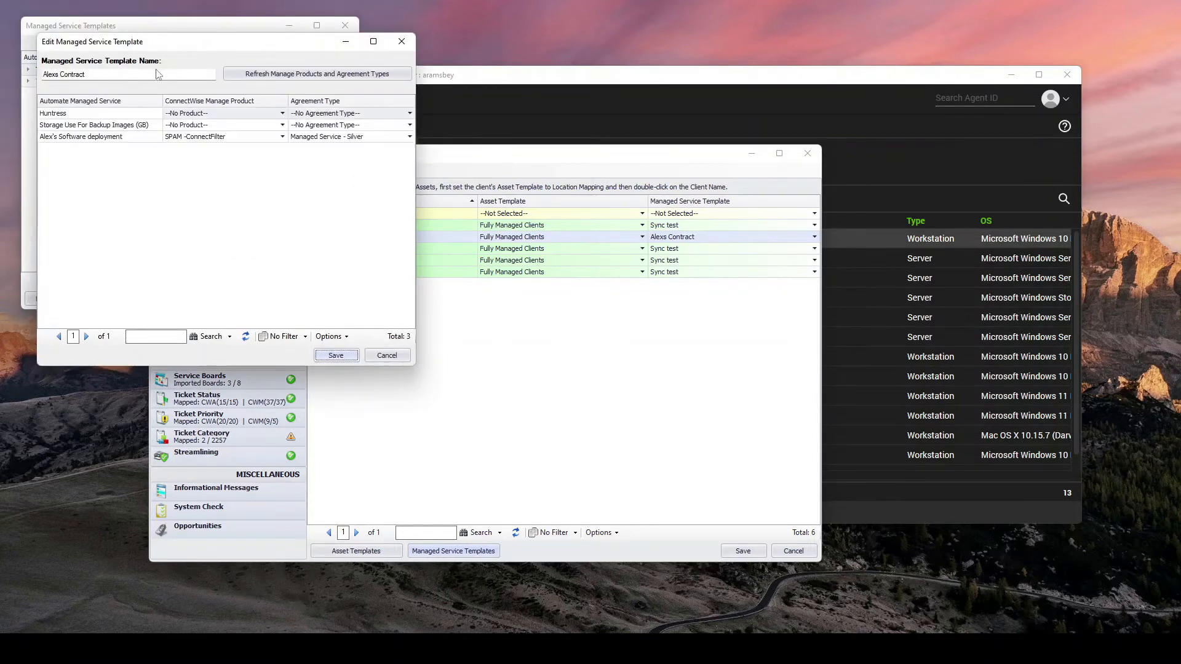
left_click(97, 74)
left_click(96, 74)
left_click_drag(141, 45, 278, 85)
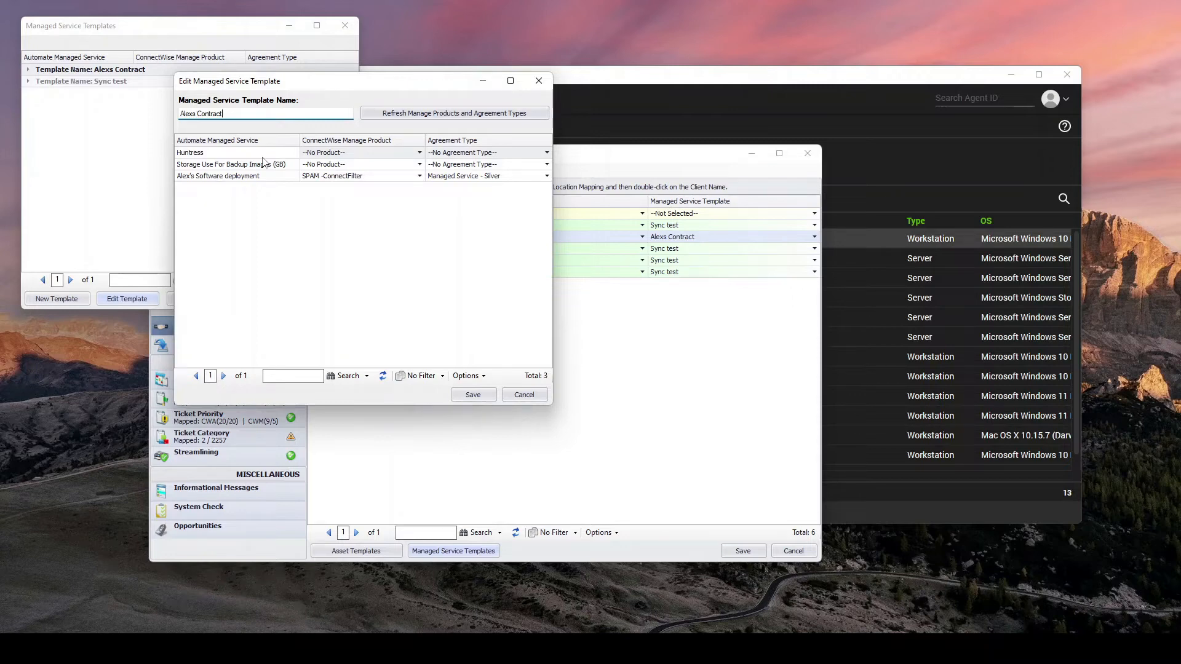
left_click_drag(388, 82, 250, 71)
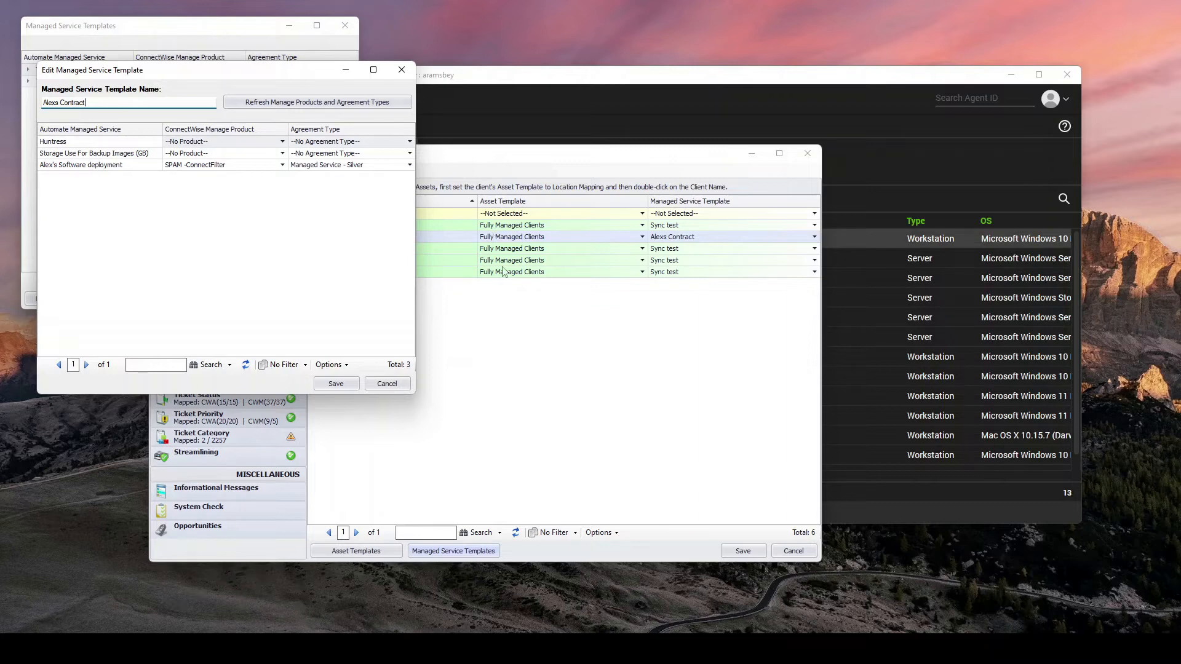
Examine the template's services and the product and agreement type options for the software deployment service.
key("Tab")
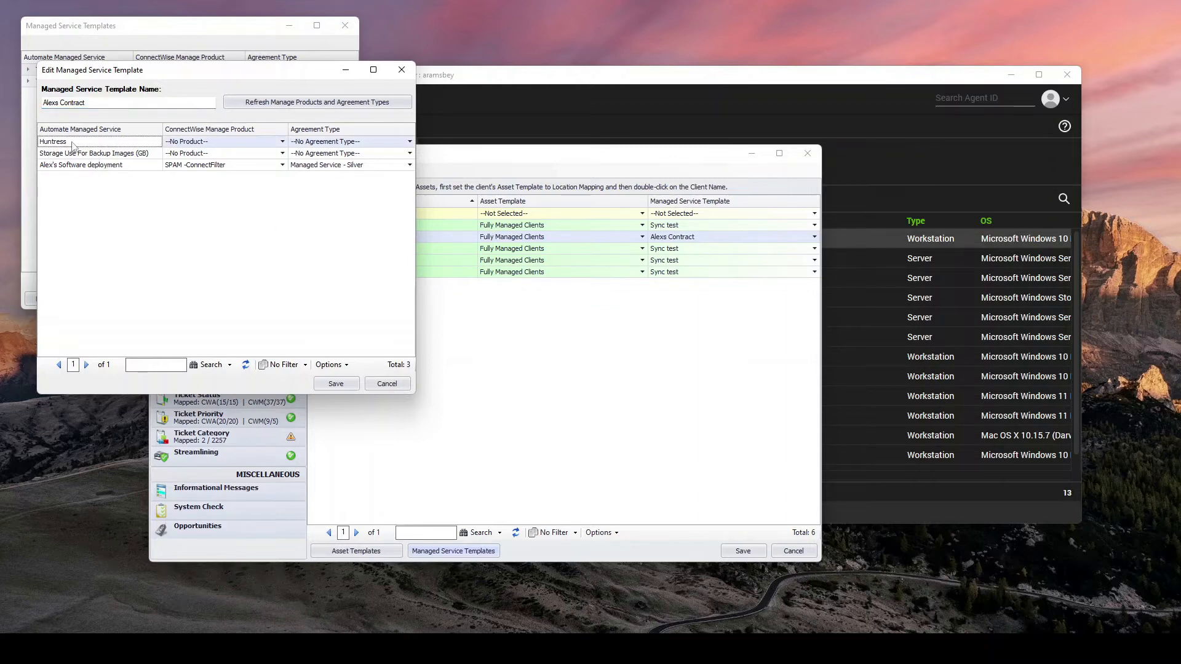
left_click(63, 103)
key("Tab")
left_click(81, 166)
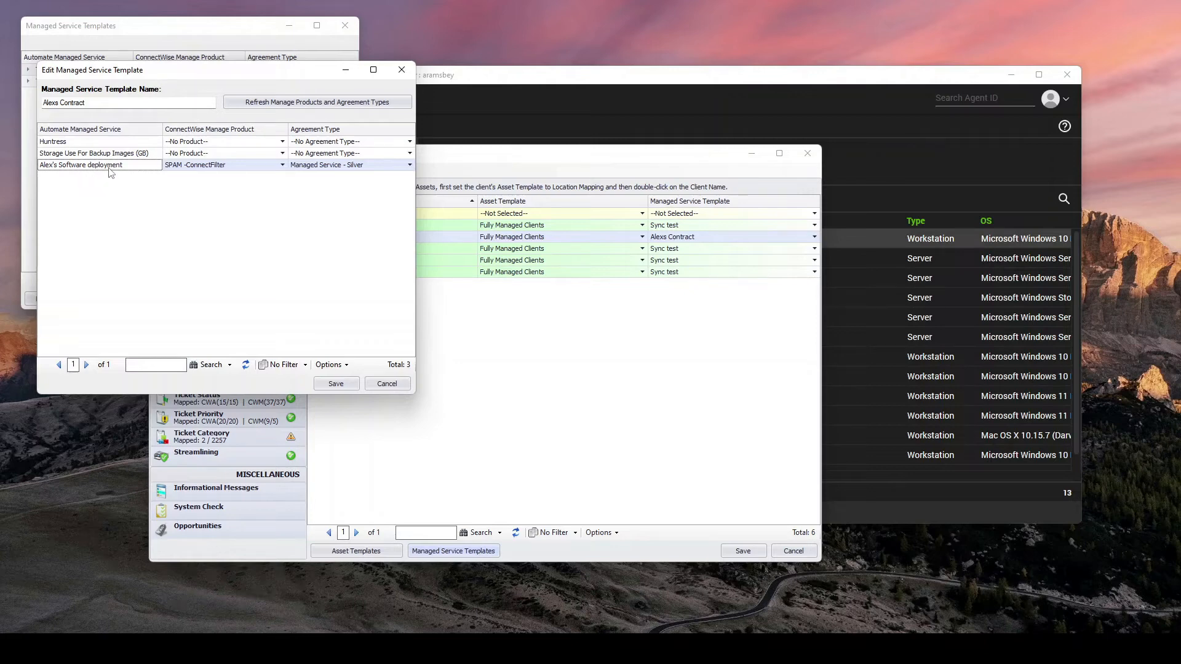
left_click(189, 168)
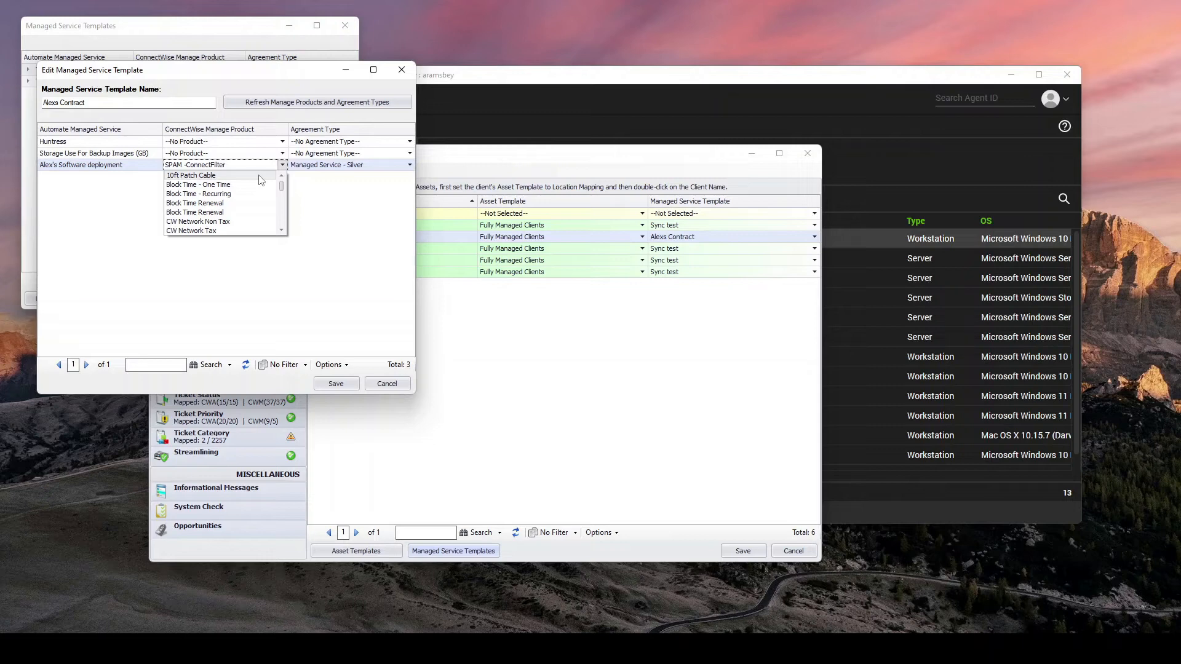
left_click(214, 166)
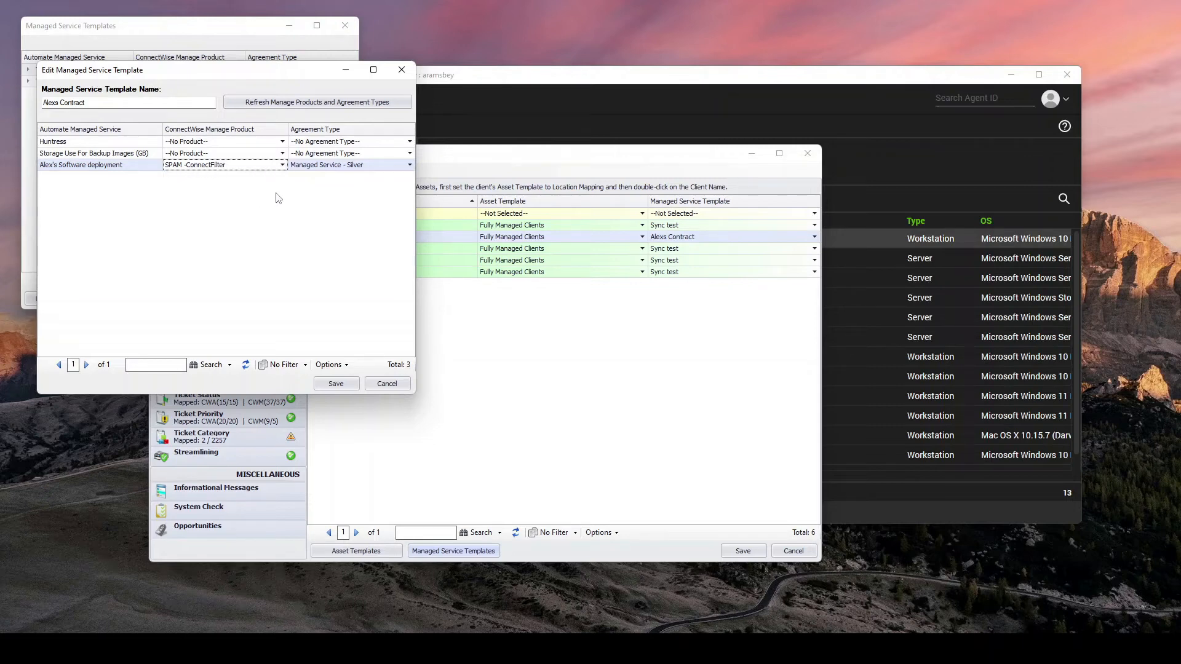
left_click(348, 167)
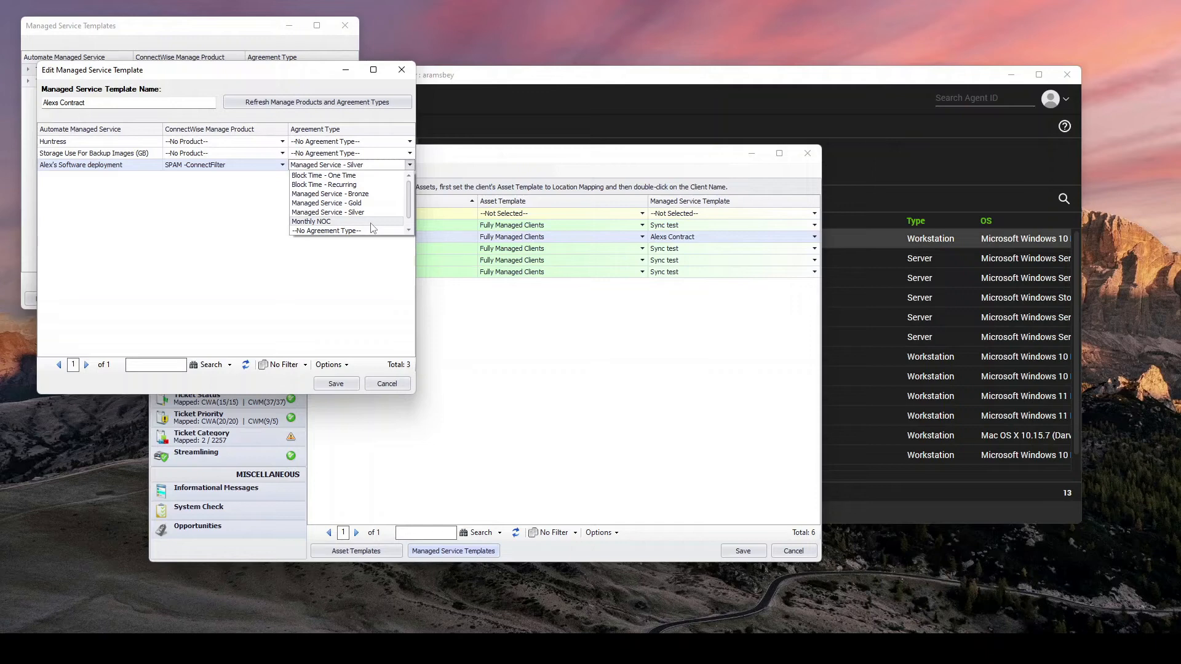
left_click(233, 174)
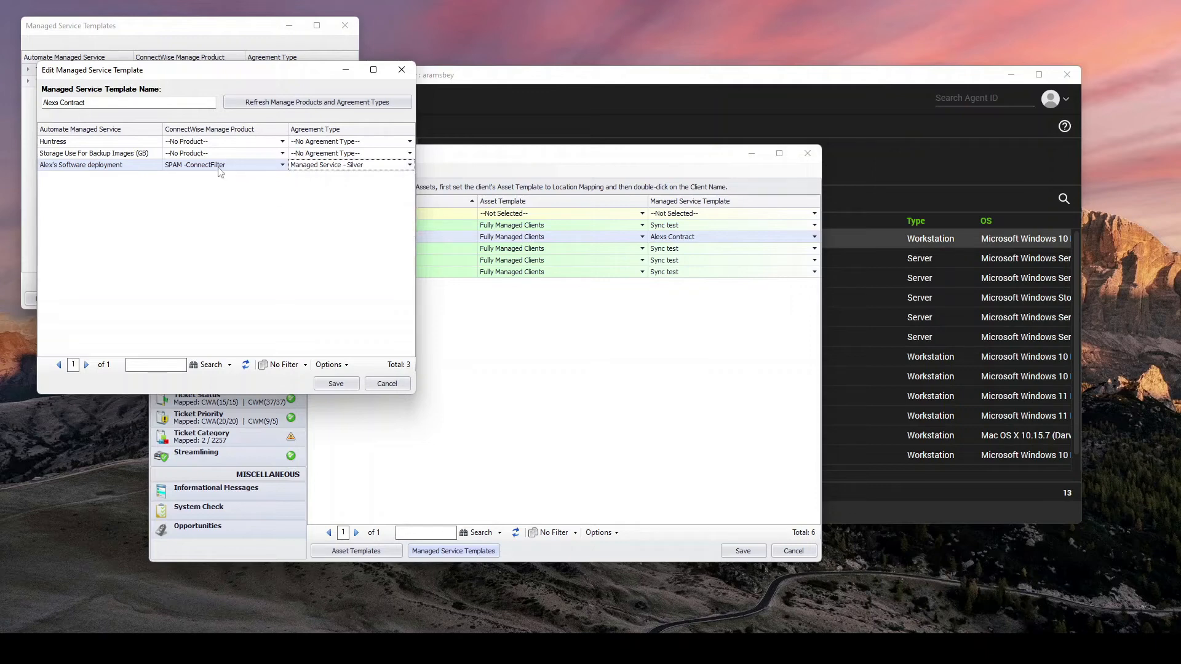
Set the software deployment service's agreement type to Managed Service - Gold, save the template and close the template list.
left_click(326, 166)
left_click(327, 203)
left_click(335, 383)
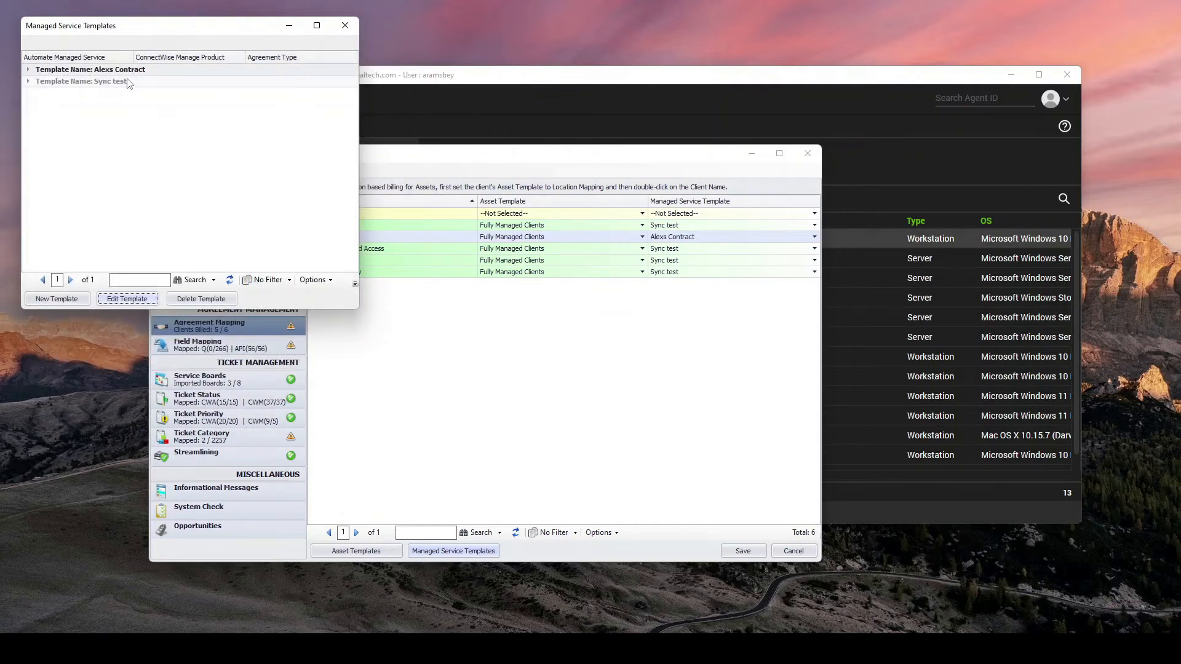
left_click(345, 26)
Assign the contract template as the Development client's managed service template and save the agreement mapping.
left_click(685, 238)
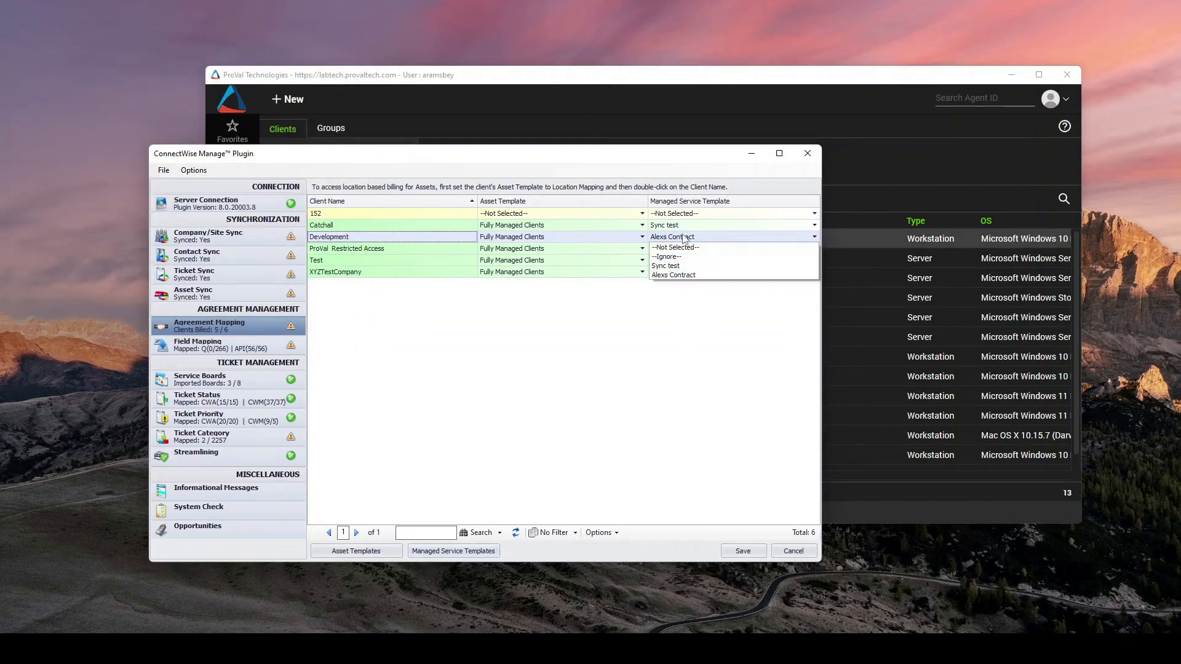
left_click(687, 276)
left_click(744, 551)
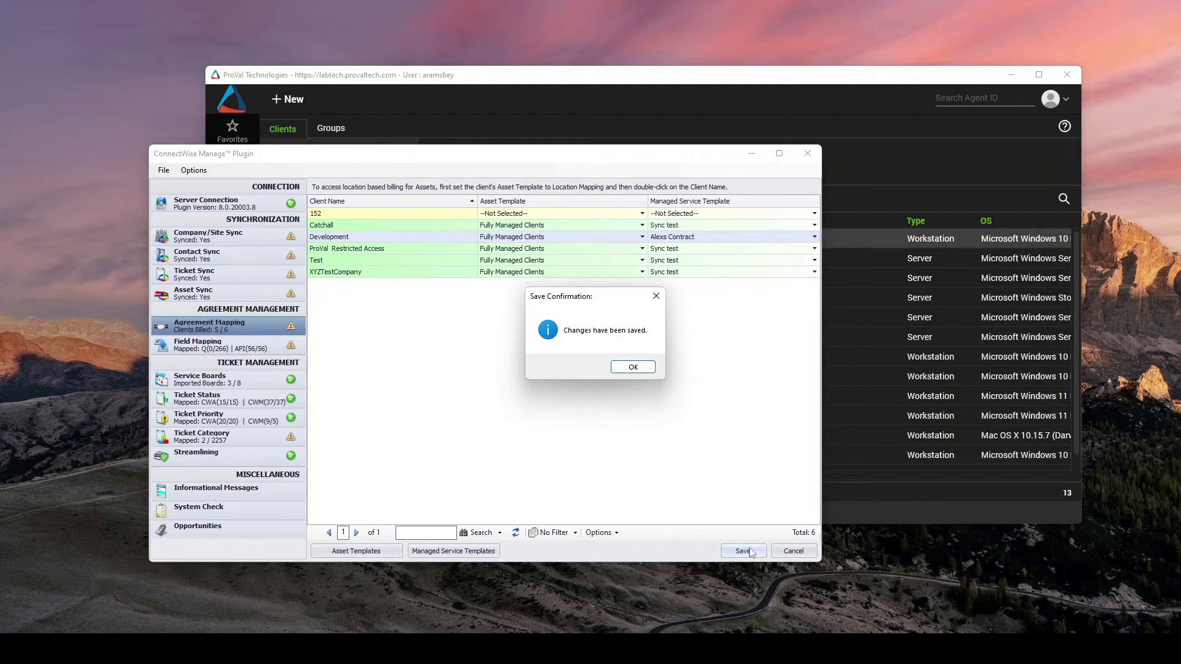
left_click(628, 367)
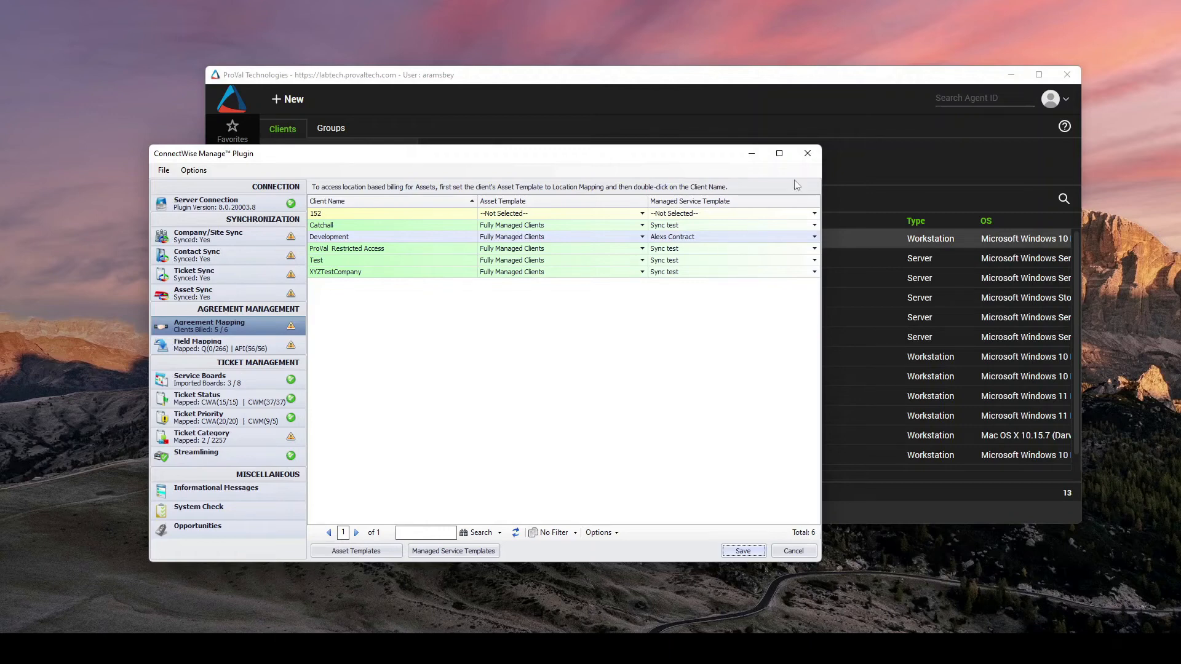
left_click(807, 153)
Open the managed services of the All Agents group.
left_click(331, 129)
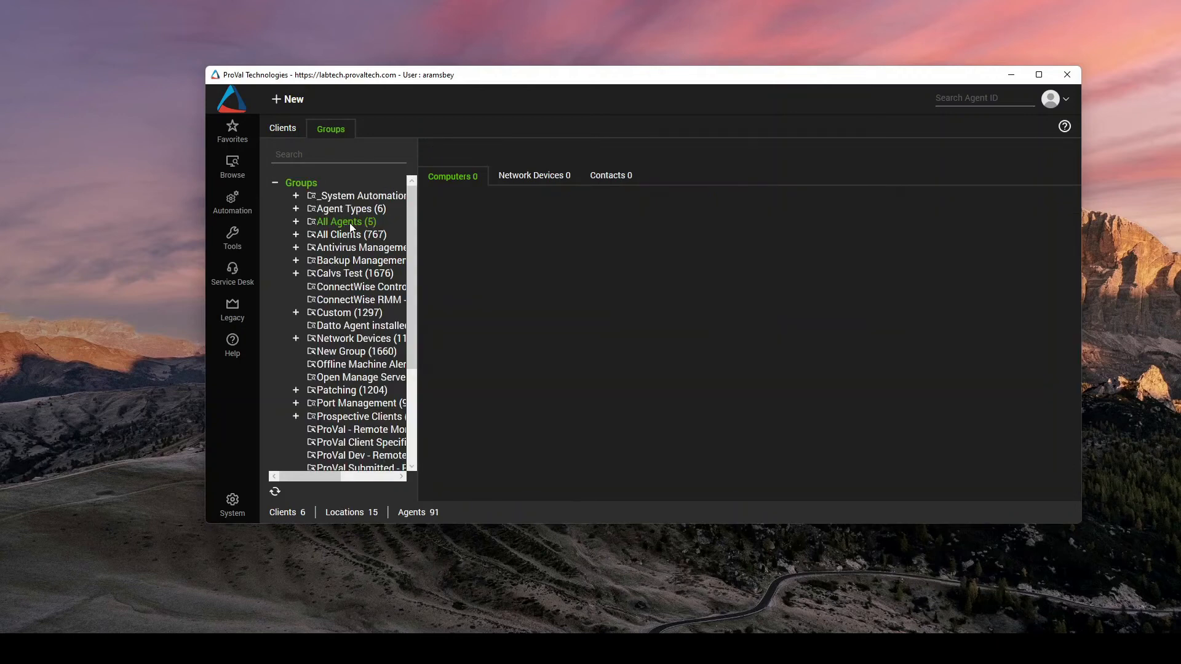
left_click(350, 225)
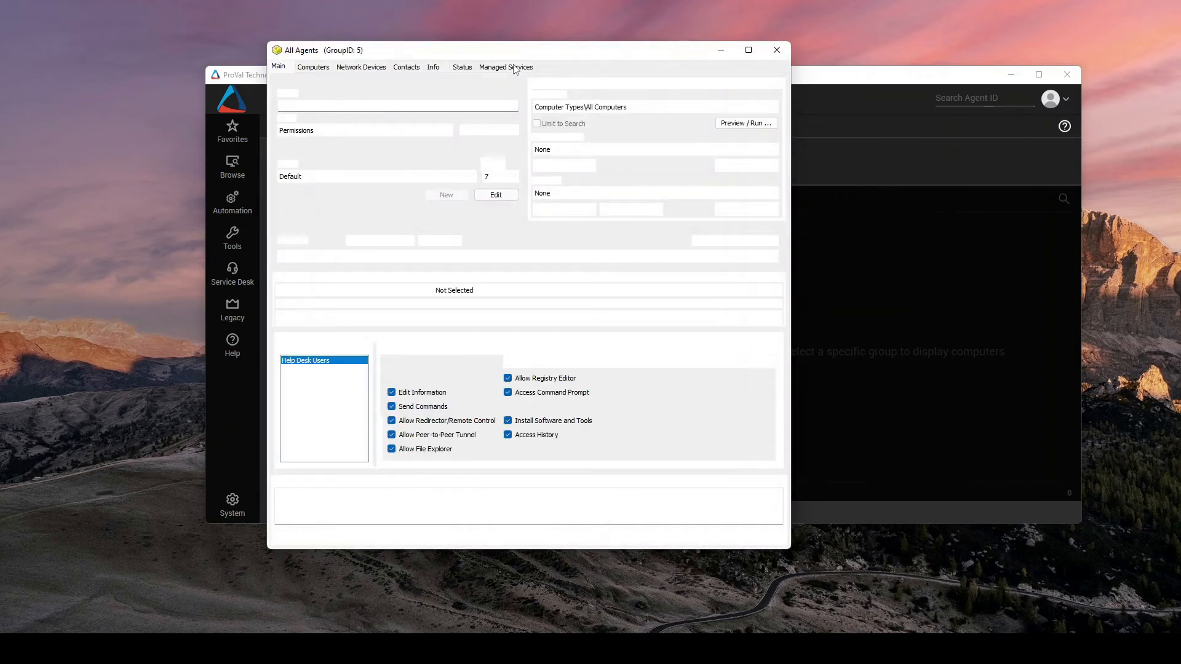
left_click(515, 67)
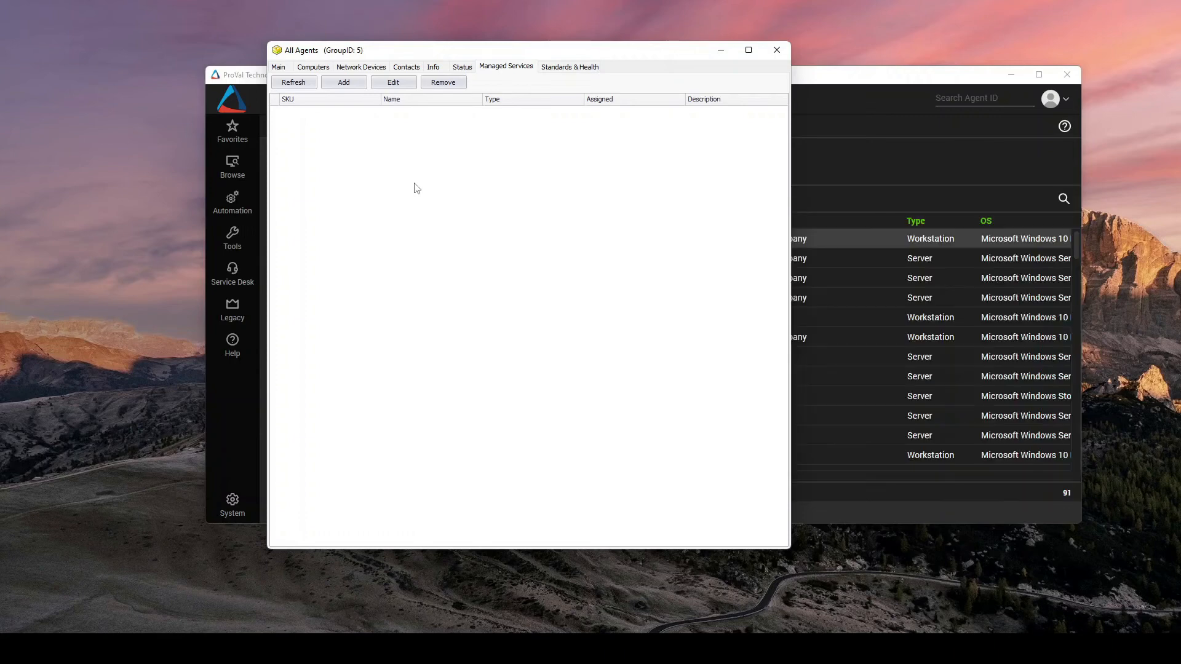
Add the software deployment service to the All Agents group without a limiting search.
left_click(344, 85)
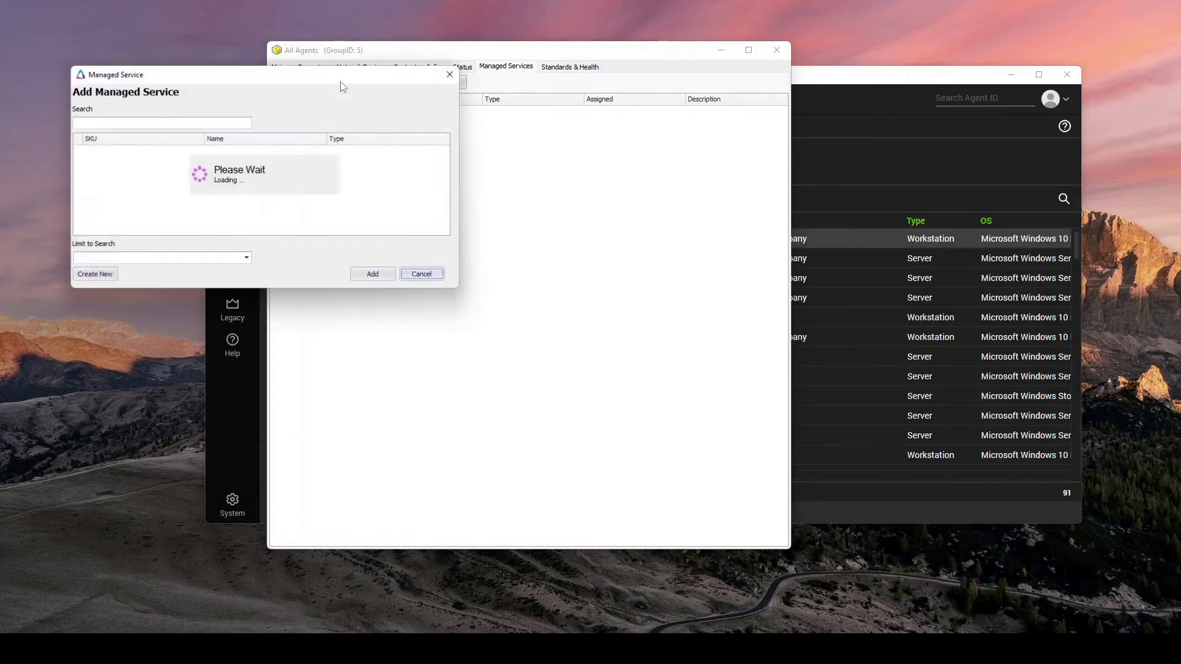
left_click(103, 152)
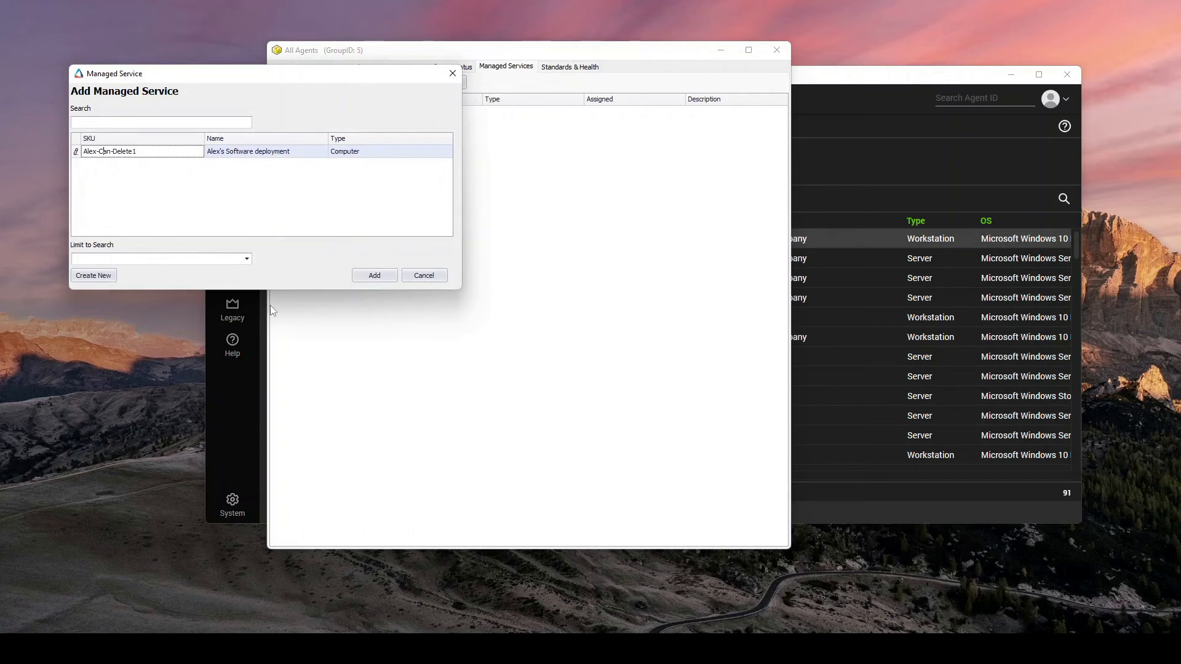
left_click(247, 258)
left_click(248, 257)
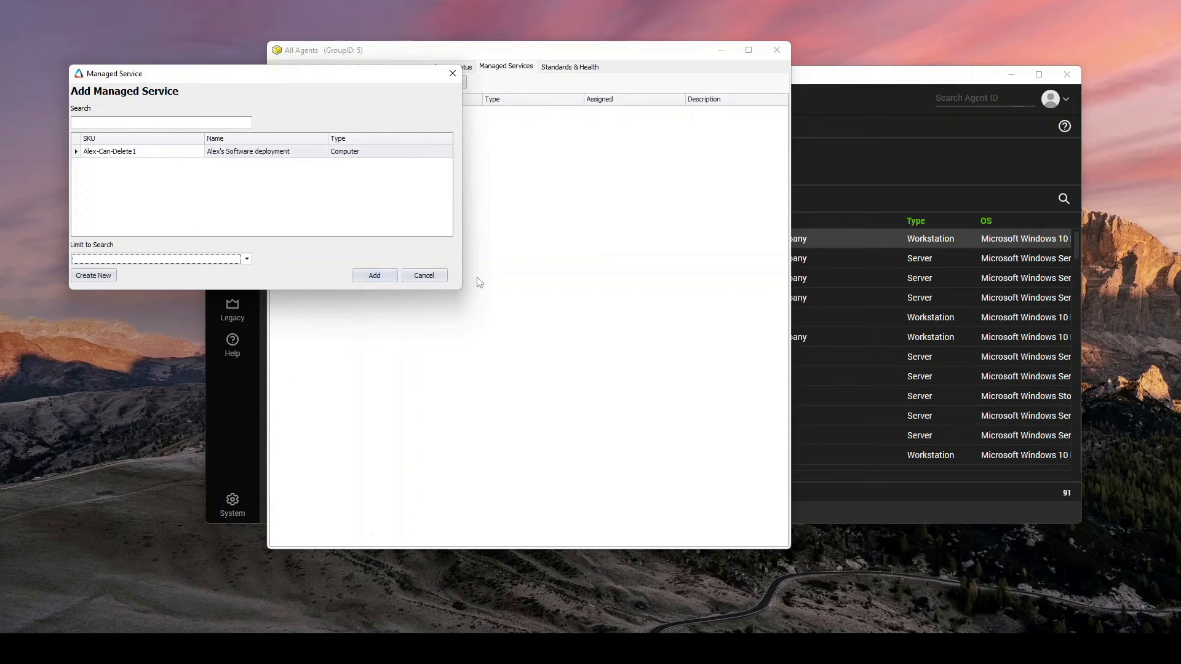
left_click(387, 275)
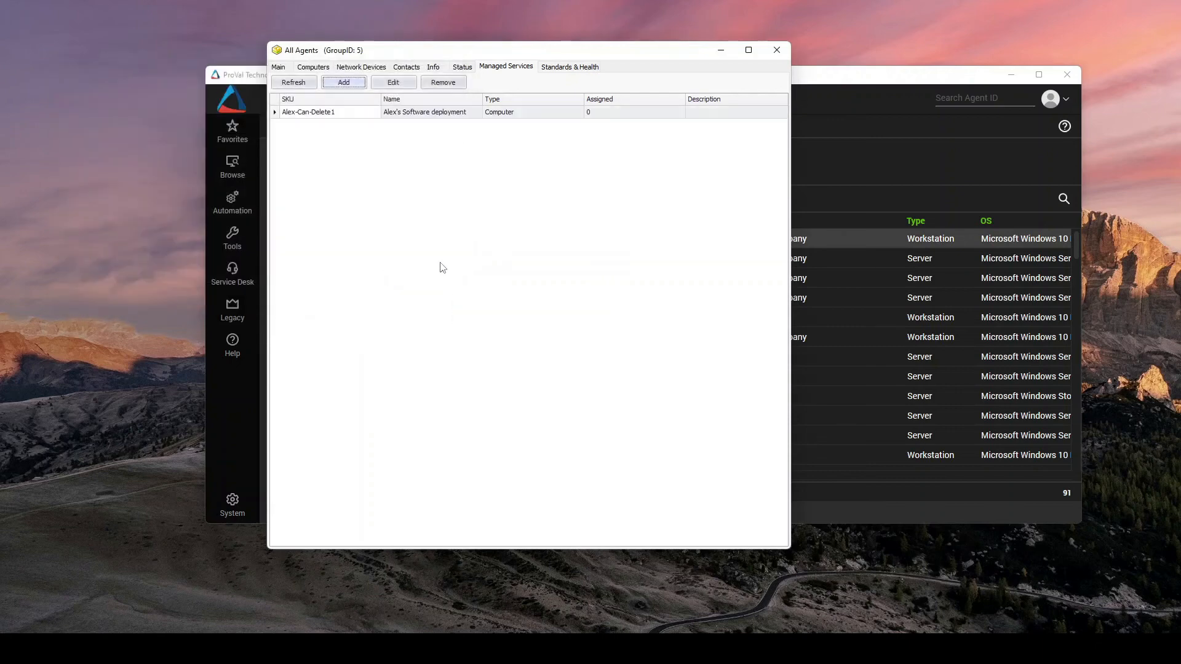